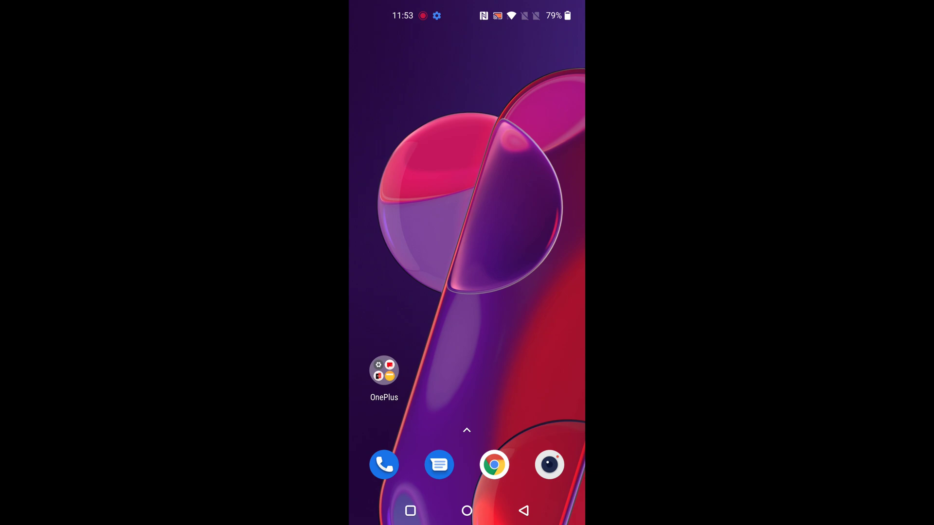
- Expand the quick settings panel and open Settings from its gear icon
left_click_drag(467, 8, 467, 292)
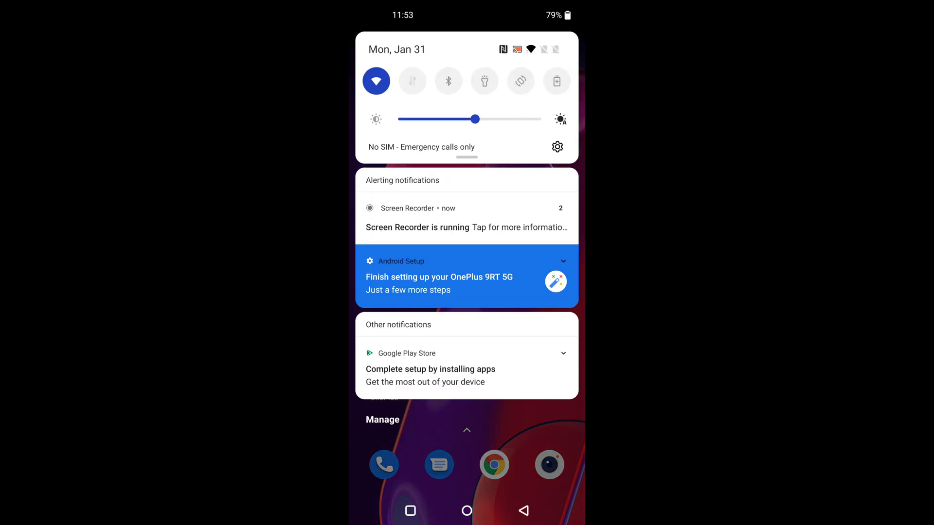
left_click_drag(467, 110, 467, 364)
left_click(557, 330)
left_click_drag(545, 379, 545, 208)
- Preview cyan and teal, then apply the green accent in Personalizations > Colors
left_click(527, 319)
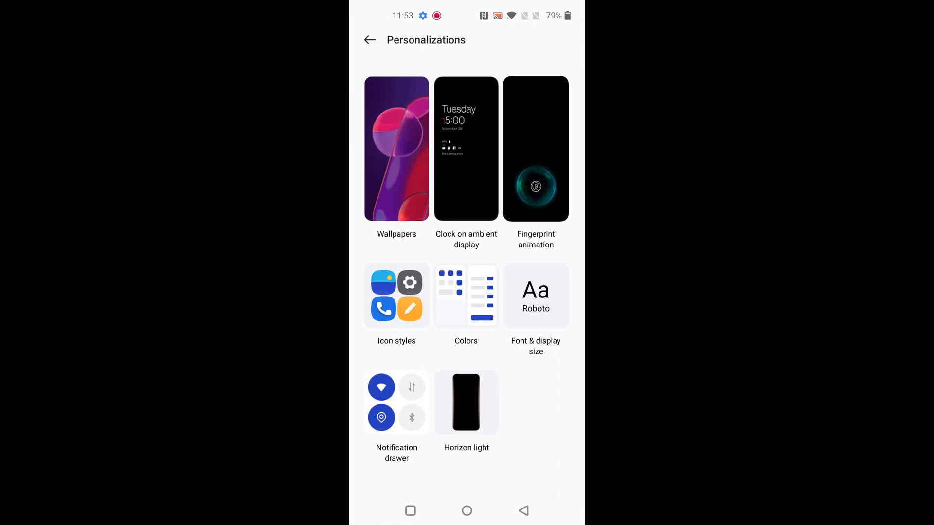
left_click(466, 296)
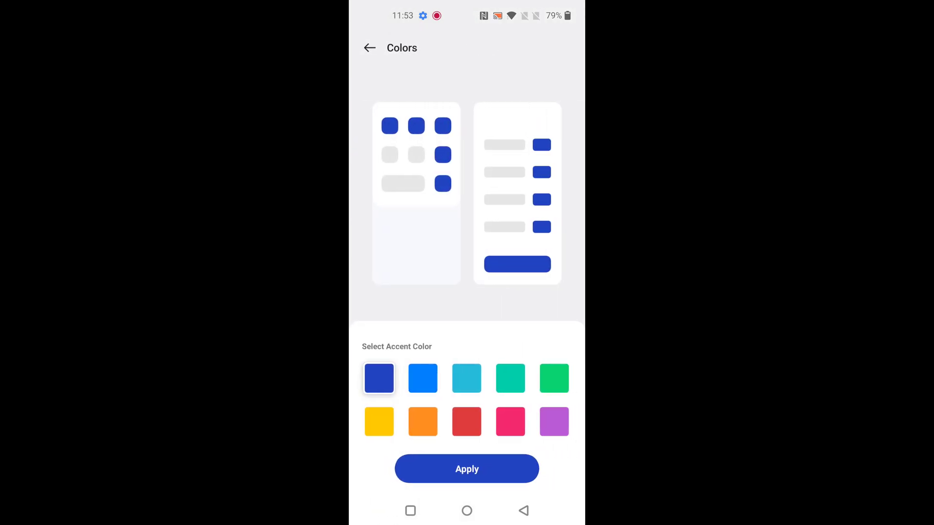
left_click(466, 378)
left_click(509, 378)
left_click(554, 378)
left_click(467, 469)
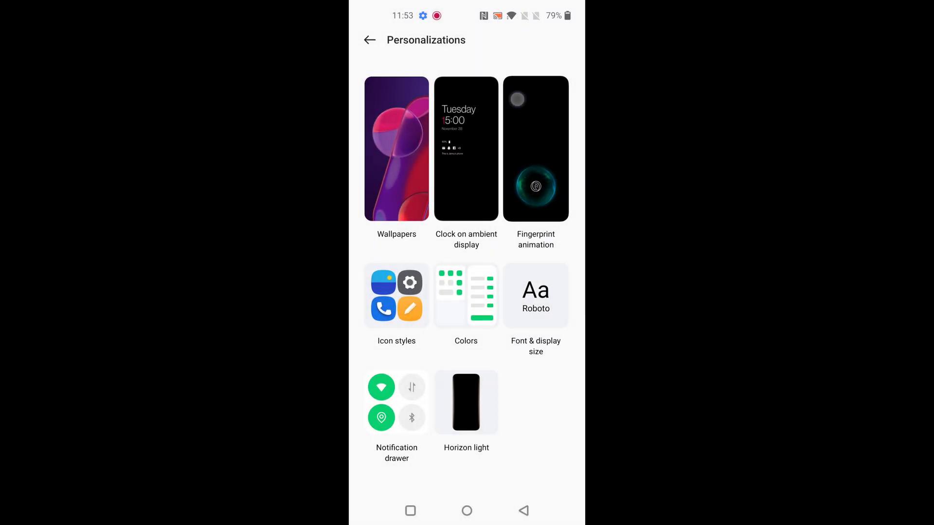
- Check the green accent in the expanded quick panel and open Settings
left_click_drag(467, 4, 467, 292)
left_click_drag(467, 109, 467, 365)
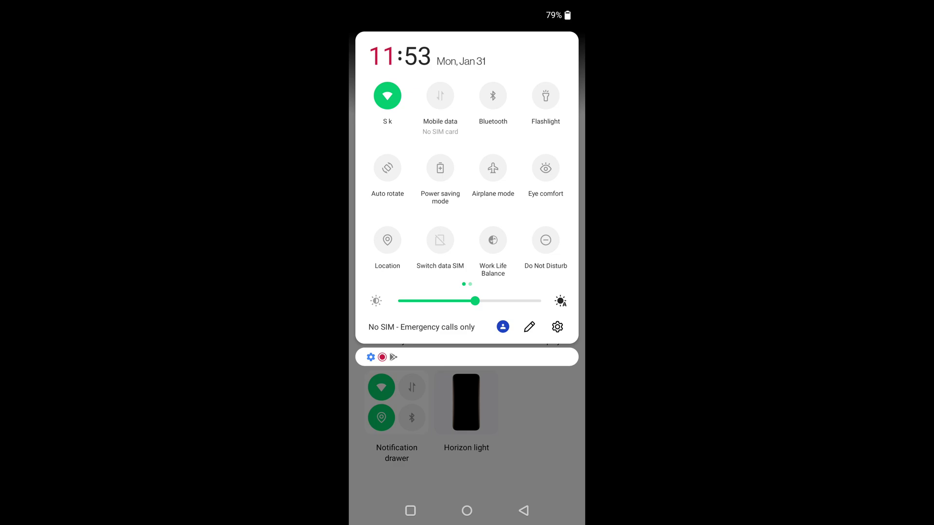
left_click(557, 327)
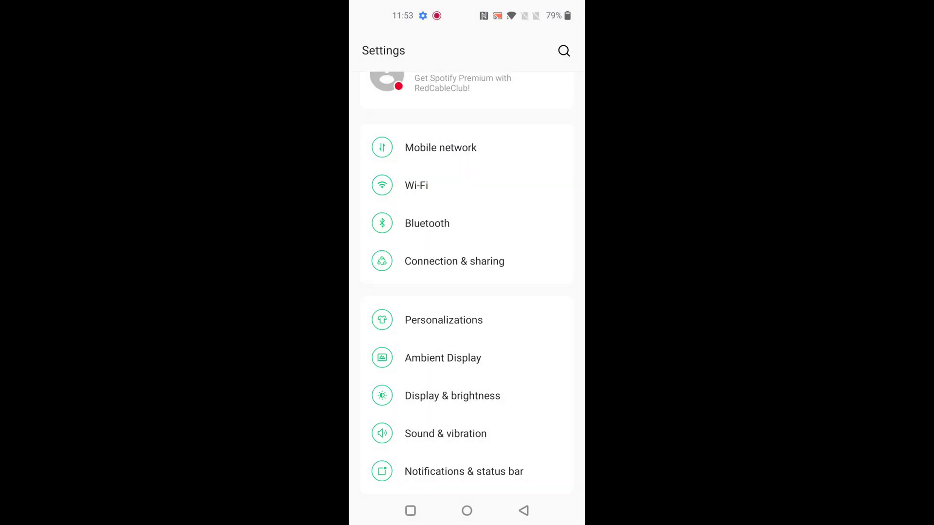
scroll(465, 356, "down", 5)
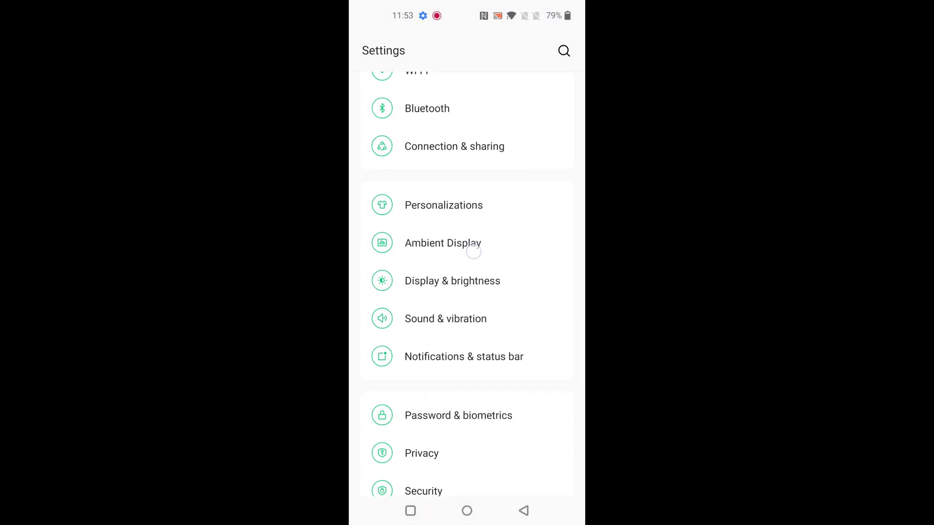
left_click_drag(465, 393, 464, 356)
scroll(465, 356, "down", 3)
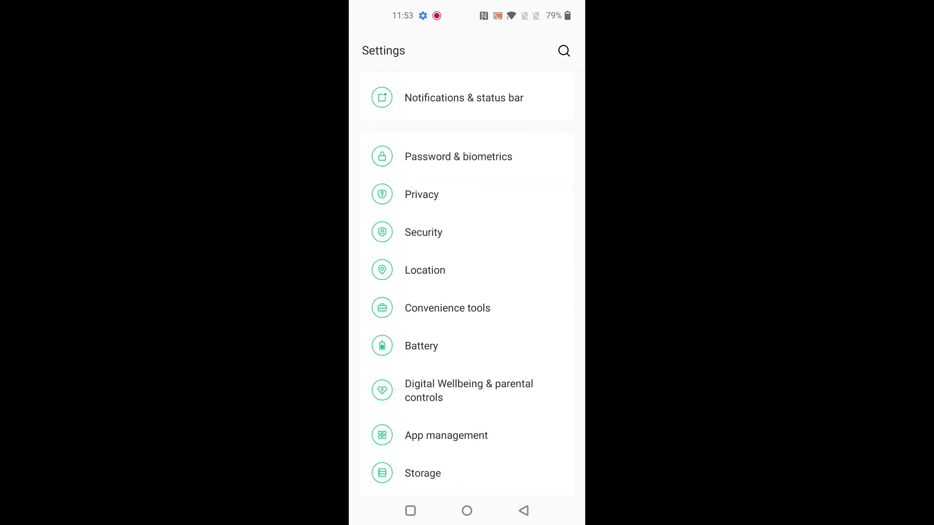
scroll(477, 300, "down", 3)
scroll(490, 270, "up", 10)
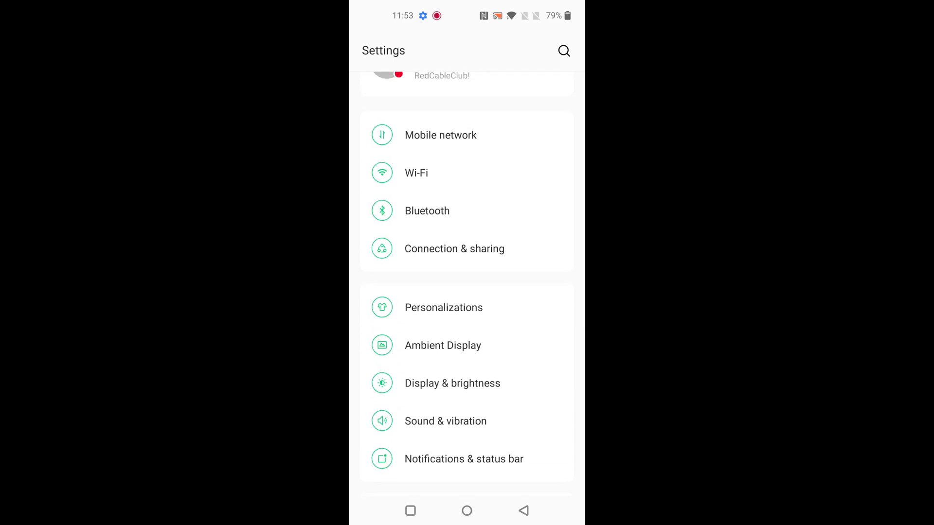
scroll(540, 327, "up", 2)
- Choose and apply the red accent swatch in Personalizations > Colors
left_click(467, 376)
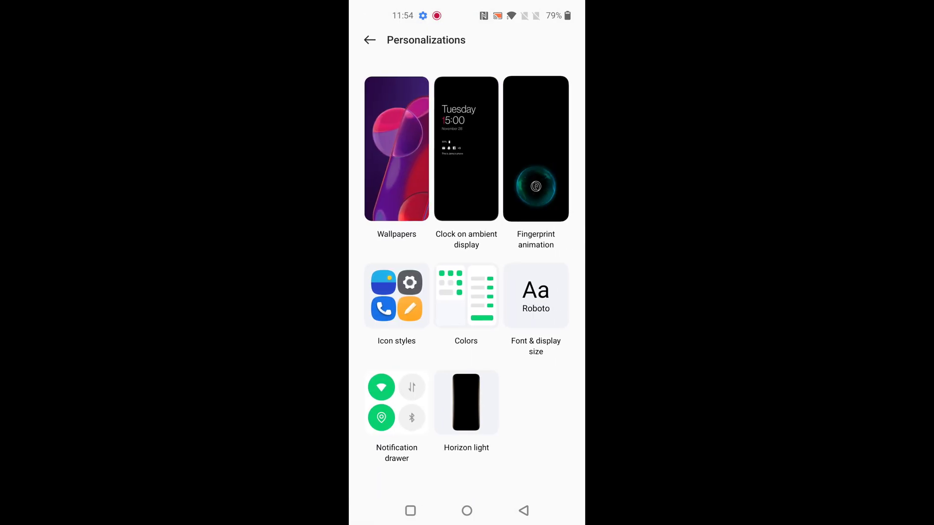
left_click(465, 296)
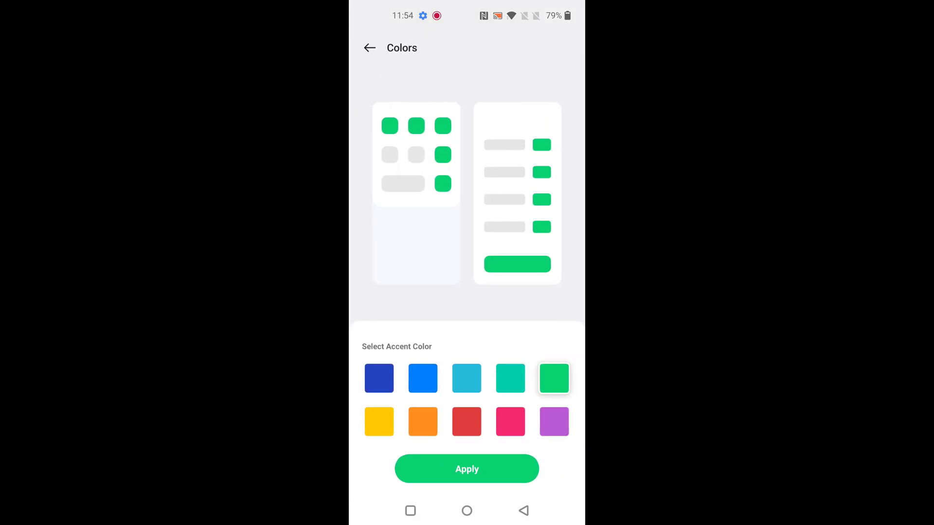
left_click(466, 422)
left_click(468, 469)
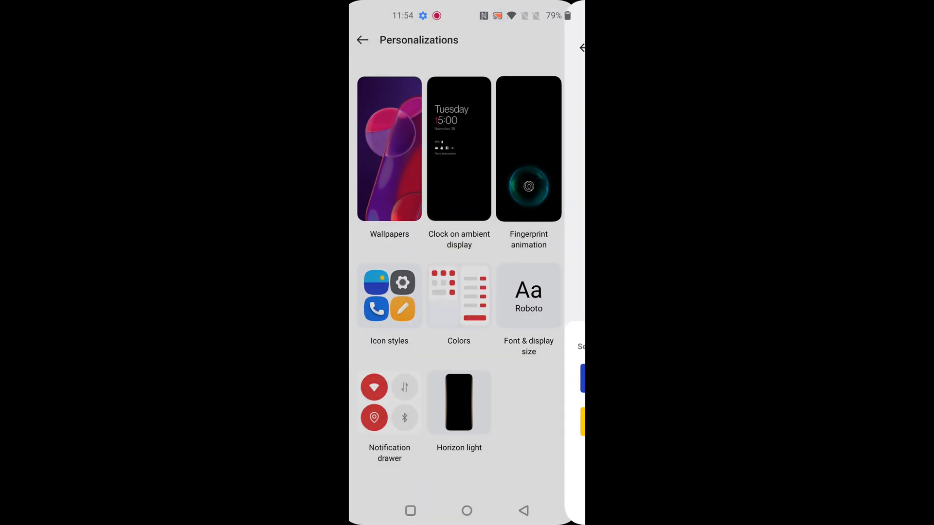
- Show the red accent by toggling Flashlight in quick settings, then open Settings
left_click_drag(466, 4, 467, 293)
left_click_drag(467, 109, 466, 365)
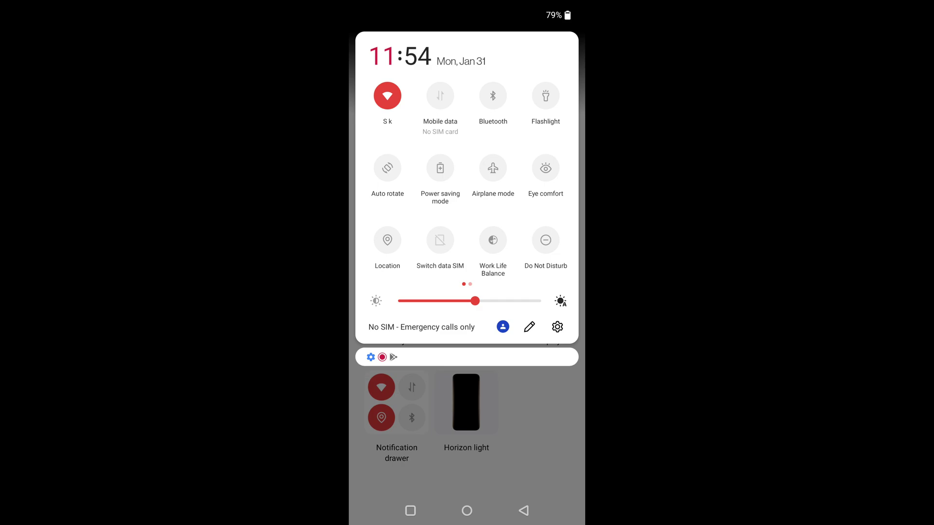
left_click(545, 96)
left_click(557, 327)
left_click_drag(467, 365, 466, 256)
left_click_drag(452, 413, 453, 248)
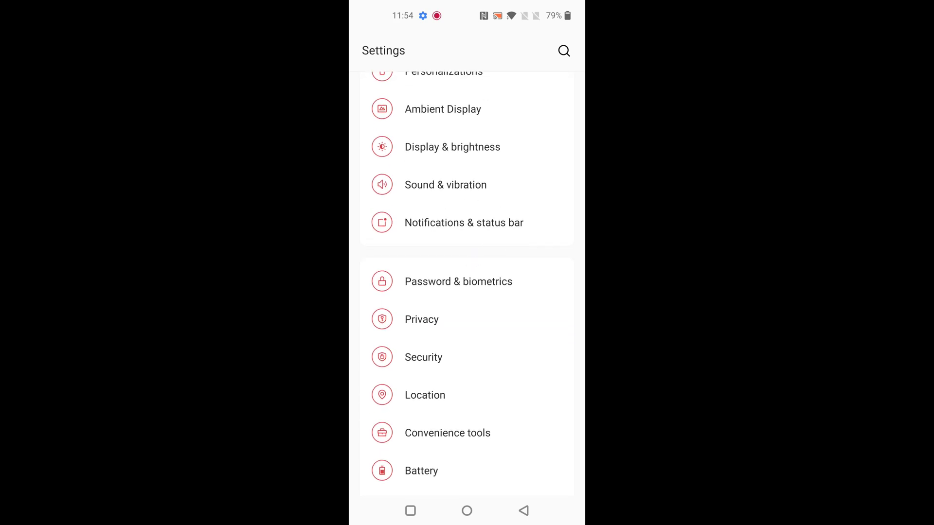
- Scroll the red-accented Settings list, then return to the home screen
left_click_drag(513, 432, 513, 218)
left_click(466, 511)
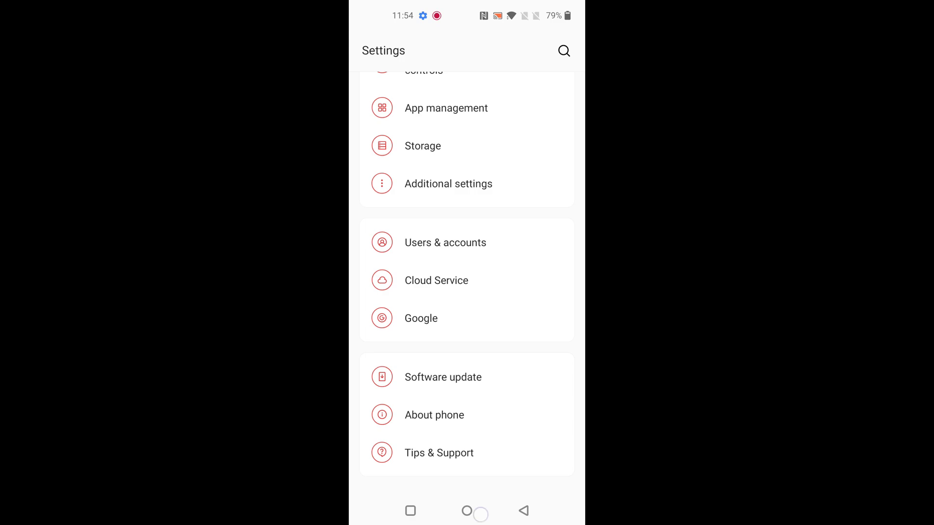
left_click(554, 355)
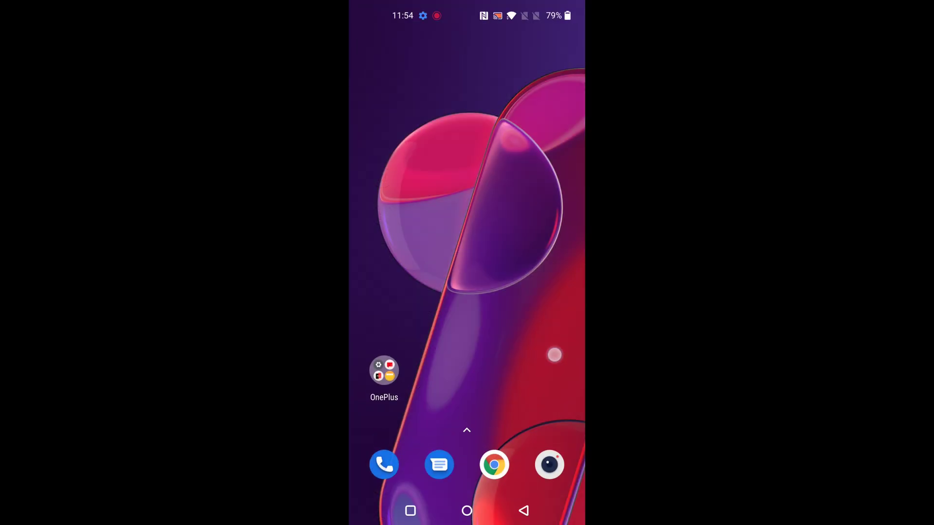